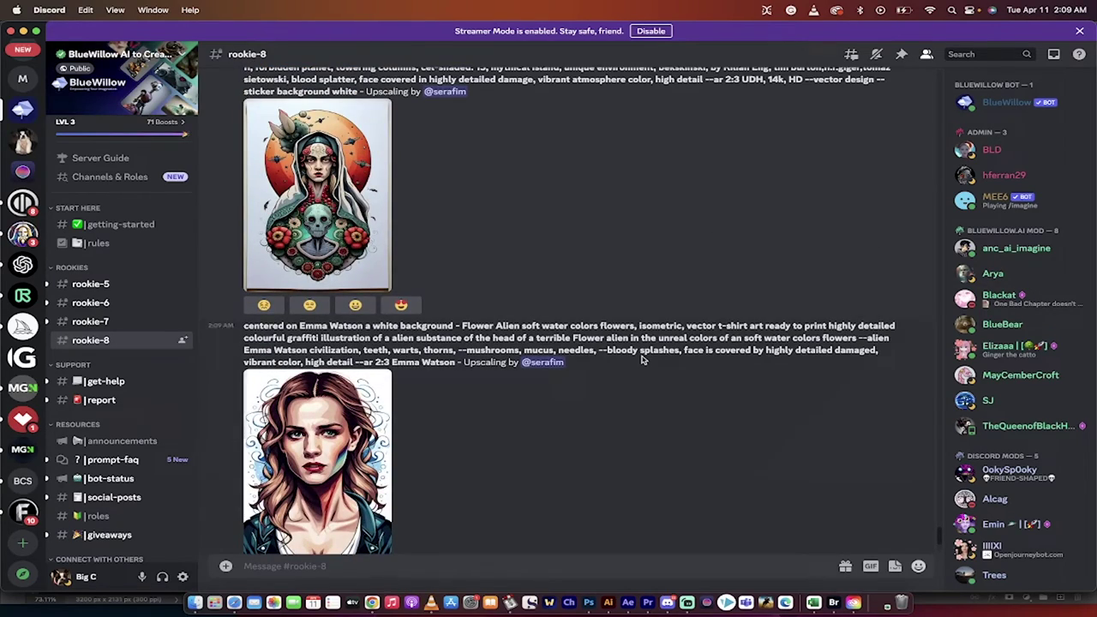
# Step: Open the Inbox, check Unreads, then return to Mentions with the 'shark logo --repeat 5' grids
pyautogui.scroll(-3, 644, 360)
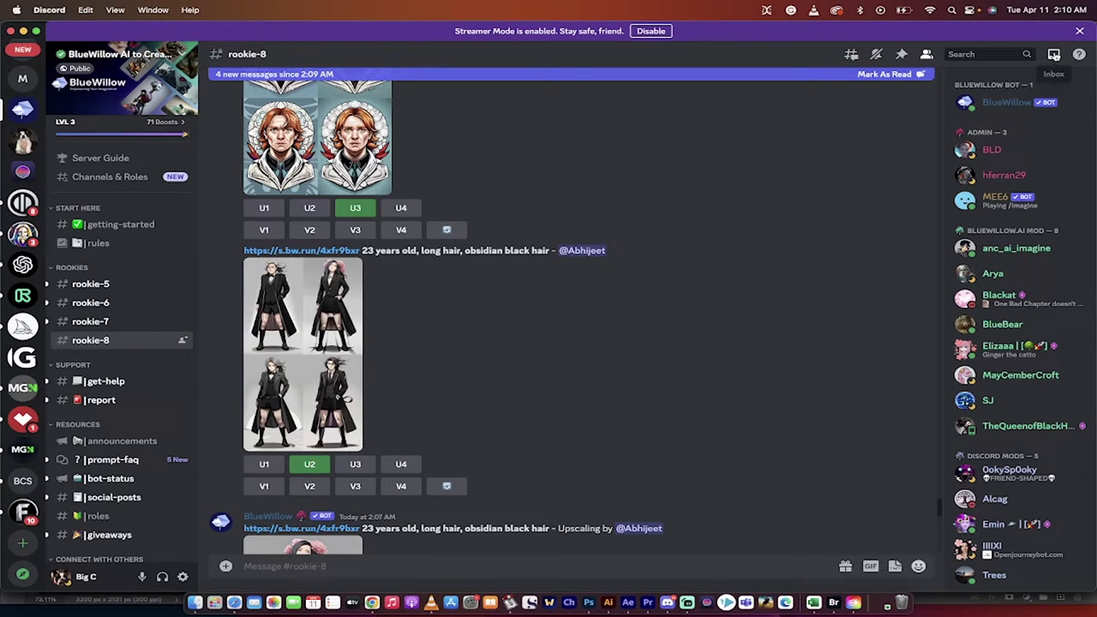
pyautogui.click(1053, 54)
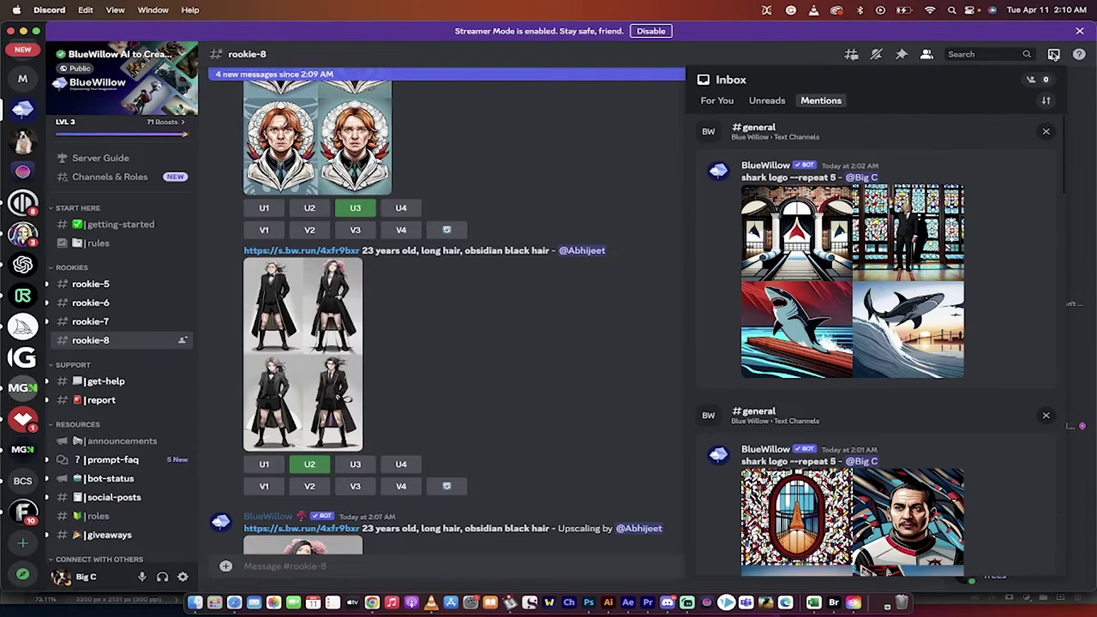
pyautogui.scroll(-5, 894, 269)
pyautogui.scroll(5, 895, 269)
pyautogui.click(770, 102)
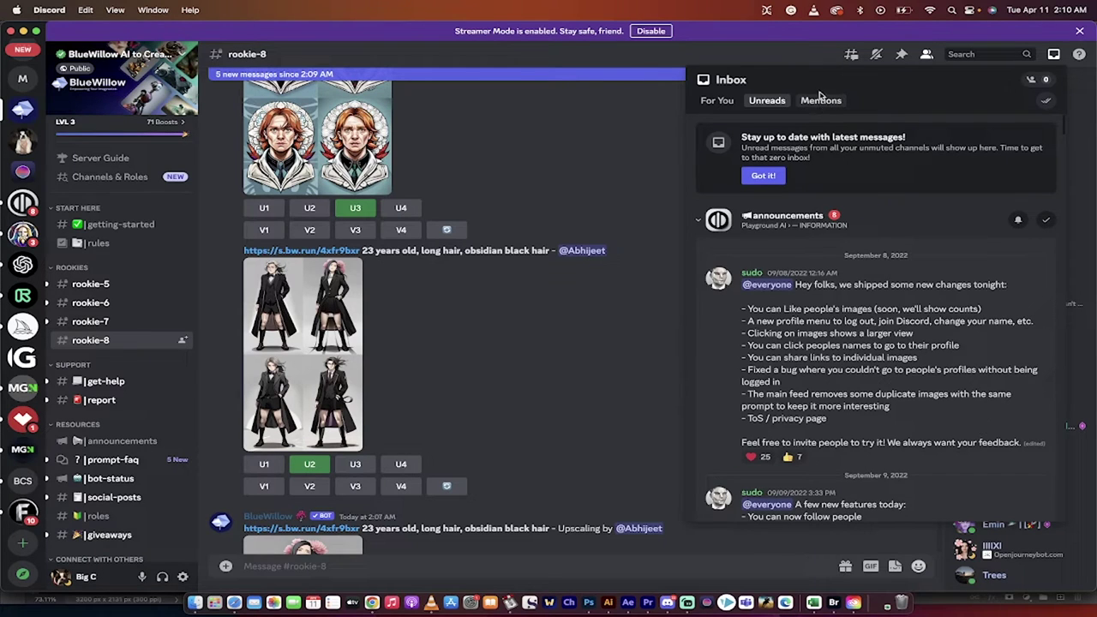
pyautogui.click(810, 104)
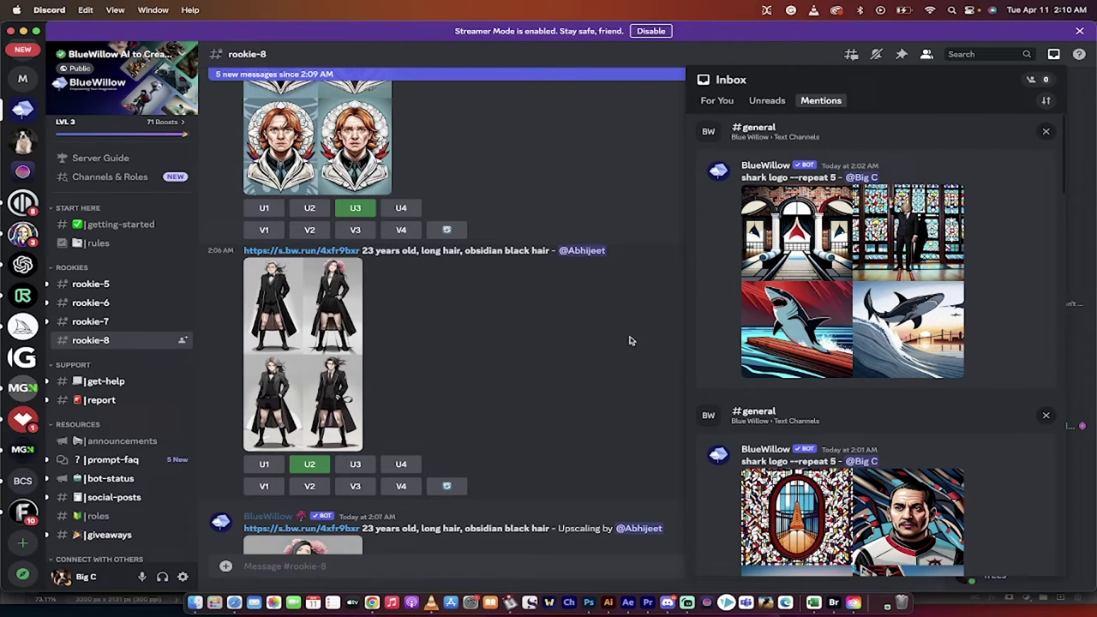
# Step: Create a from-scratch server for me and my friends, named 'BLOO WILLOW'
pyautogui.click(23, 543)
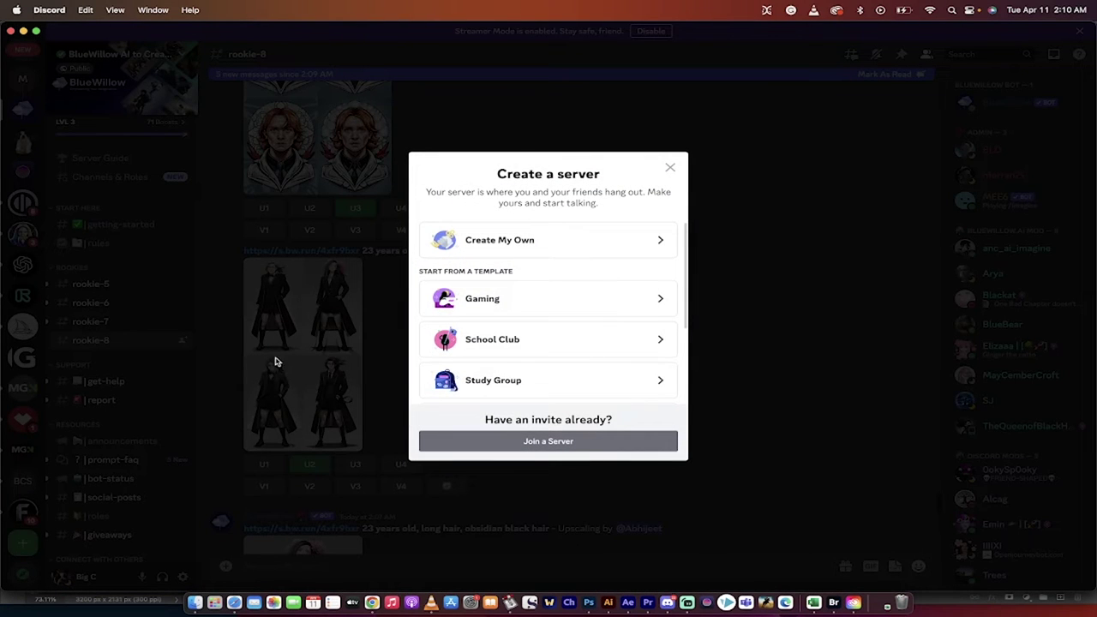
pyautogui.click(524, 244)
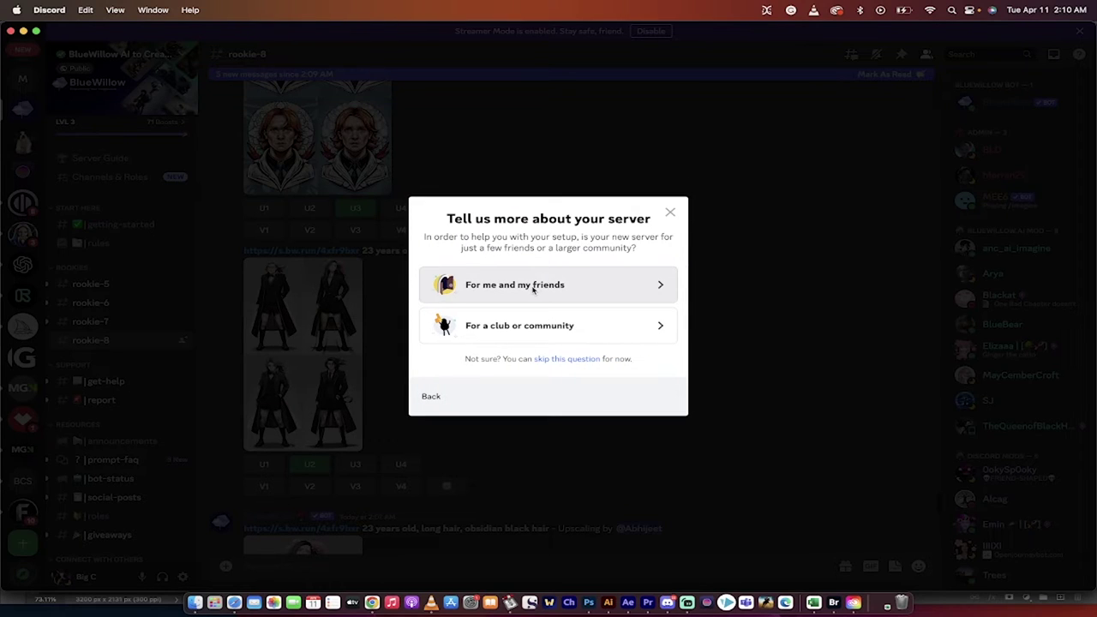
pyautogui.click(533, 289)
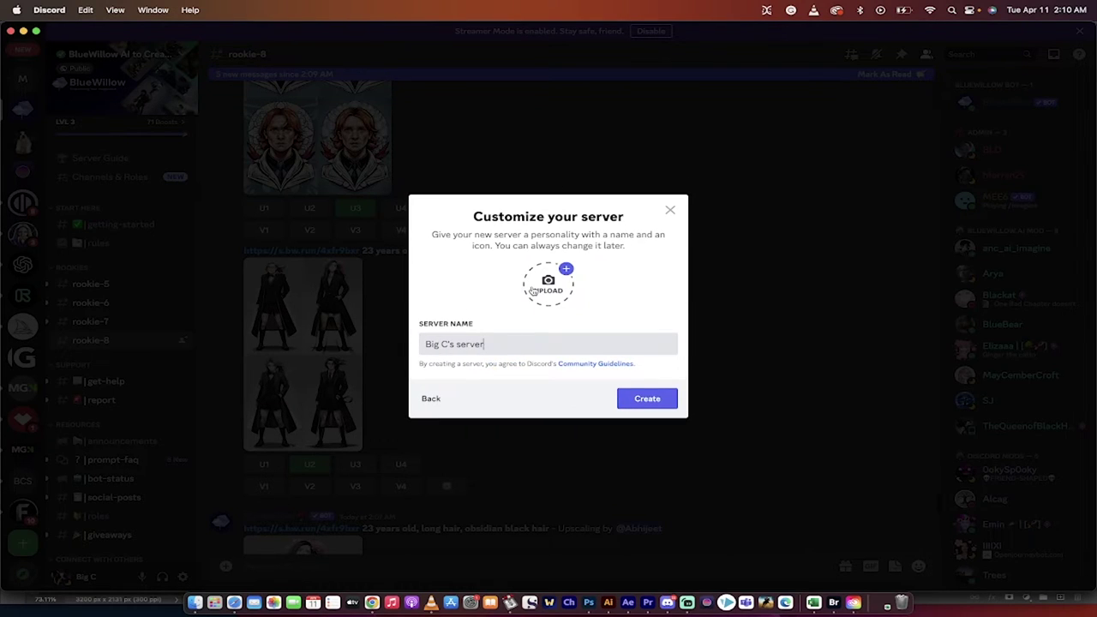
pyautogui.moveTo(512, 348); pyautogui.dragTo(399, 349)
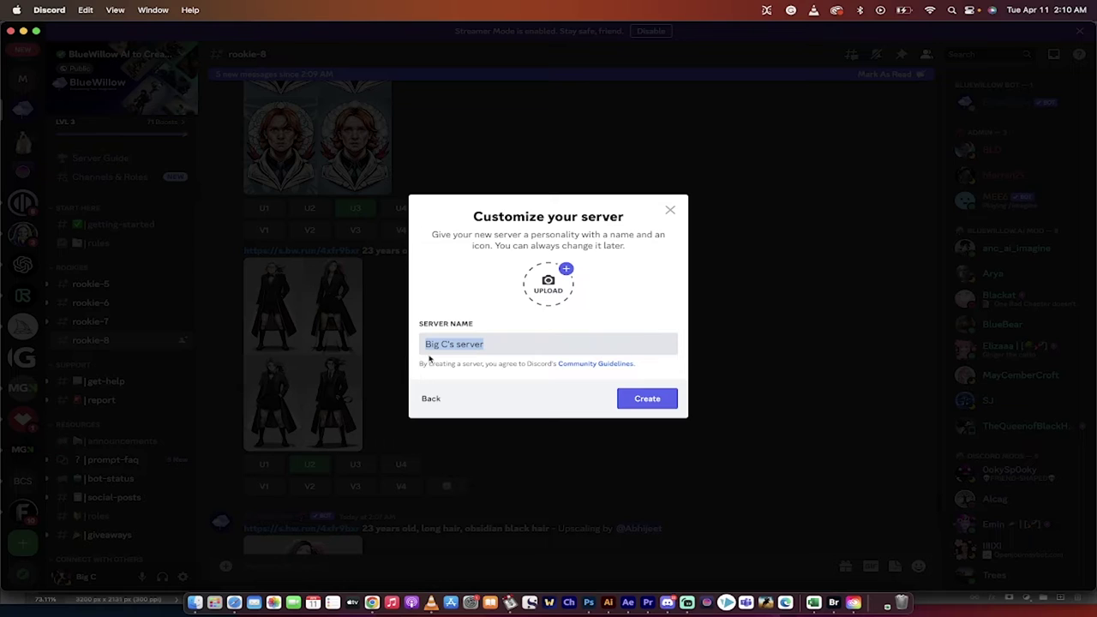
pyautogui.write('BLOO WILLOW')
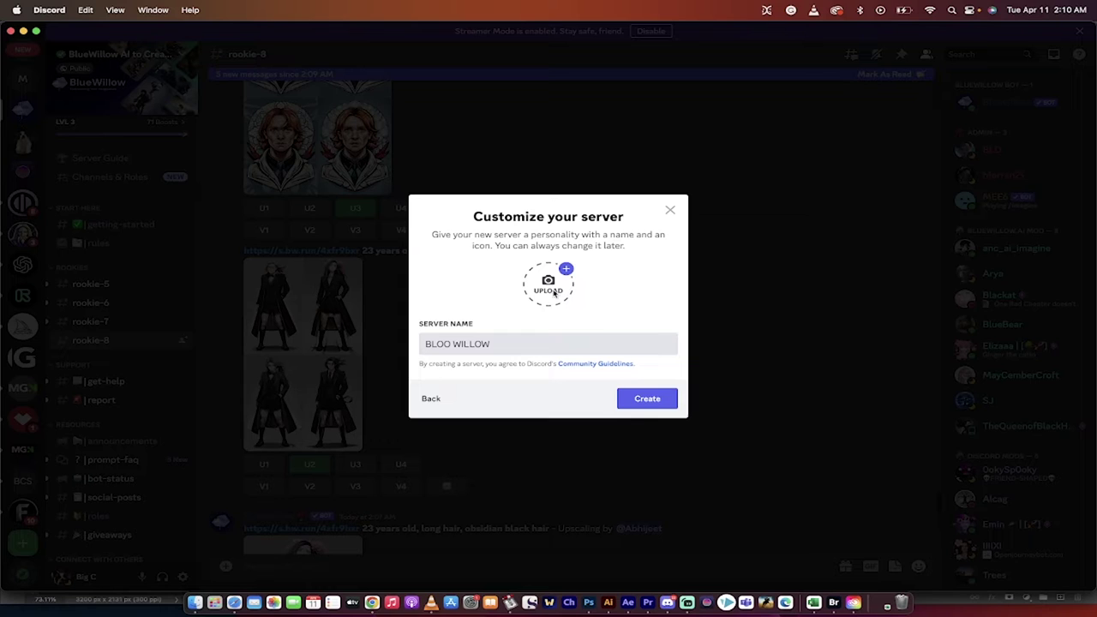
pyautogui.click(650, 404)
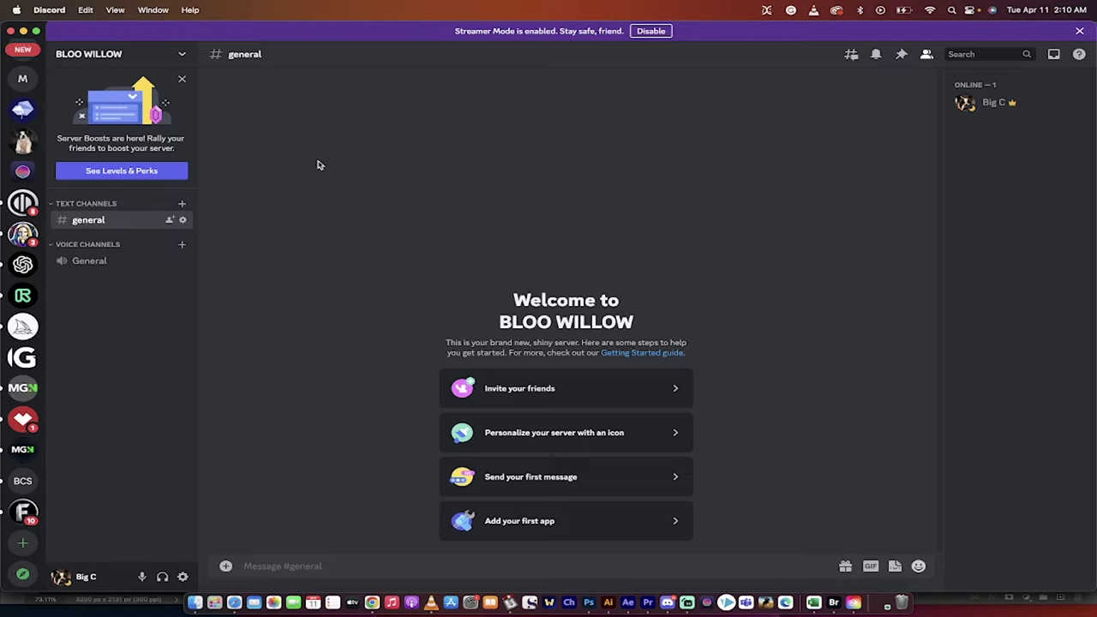
# Step: Return to the BlueWillow server and scroll #rookie-8 down to the latest messages
pyautogui.scroll(5, 13, 311)
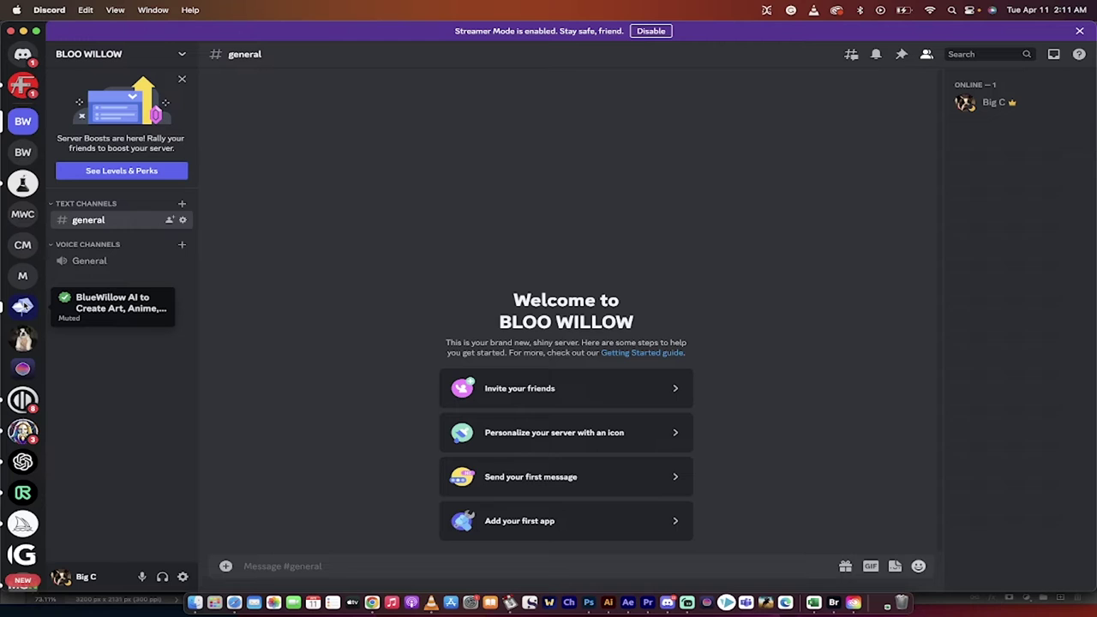
pyautogui.click(23, 307)
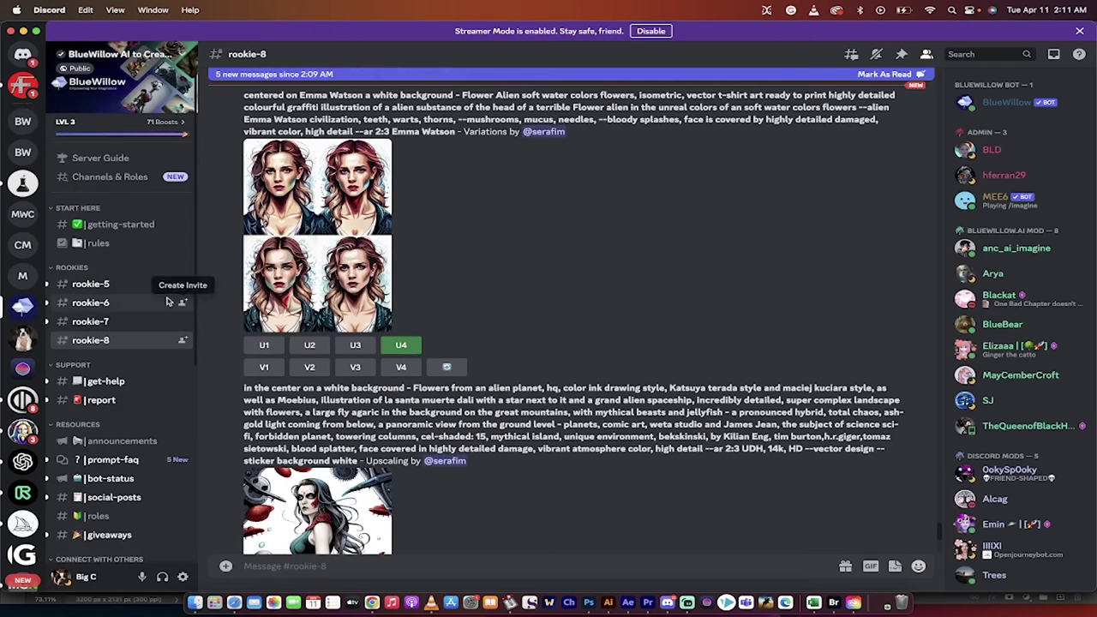
pyautogui.scroll(-5, 417, 404)
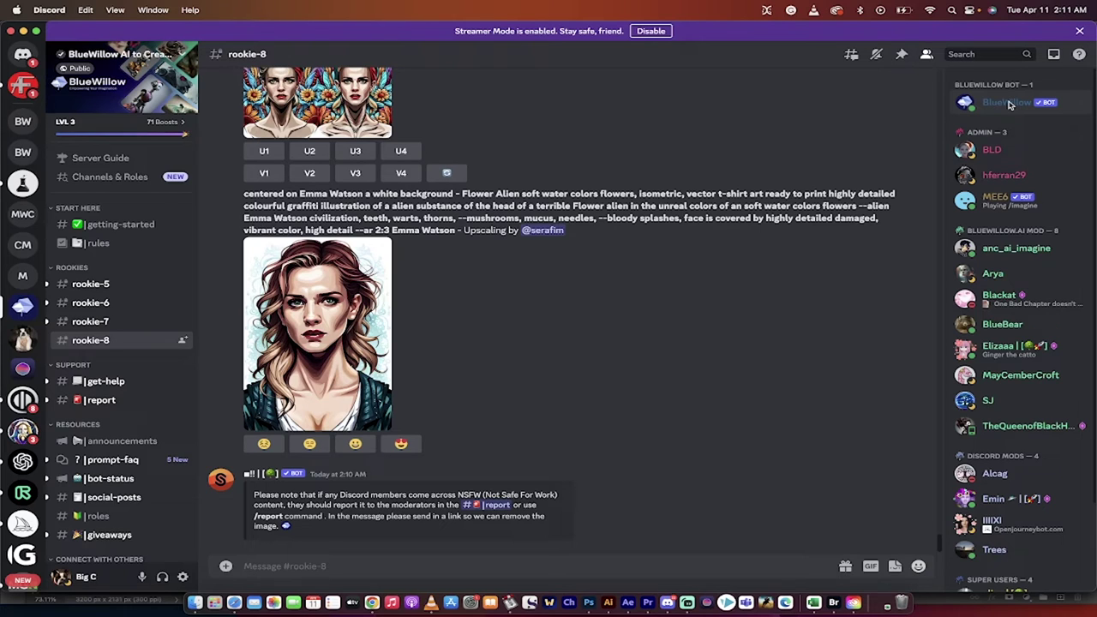
# Step: Add the BlueWillow bot from its profile to BLOO WILLOW, authorizing its permissions and passing the captcha
pyautogui.click(1009, 104)
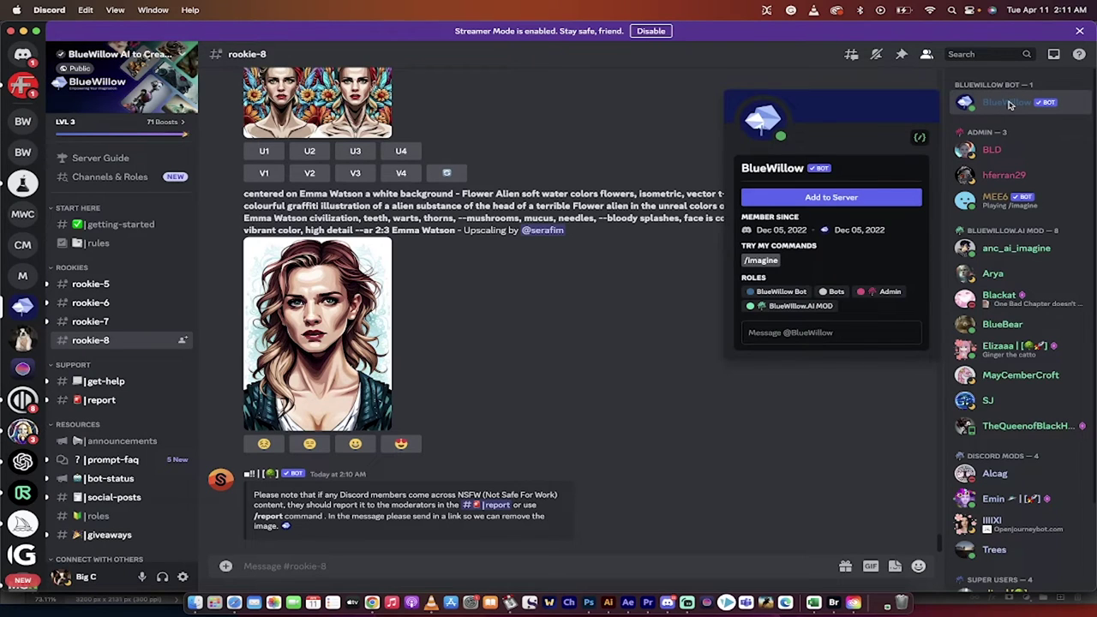
pyautogui.click(848, 199)
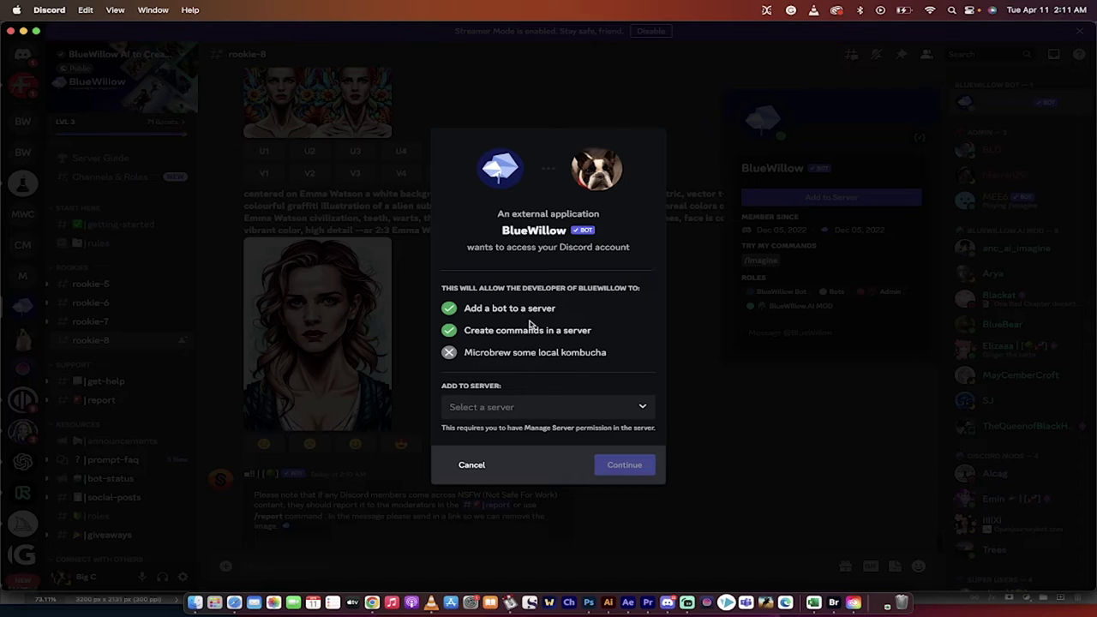
pyautogui.click(513, 414)
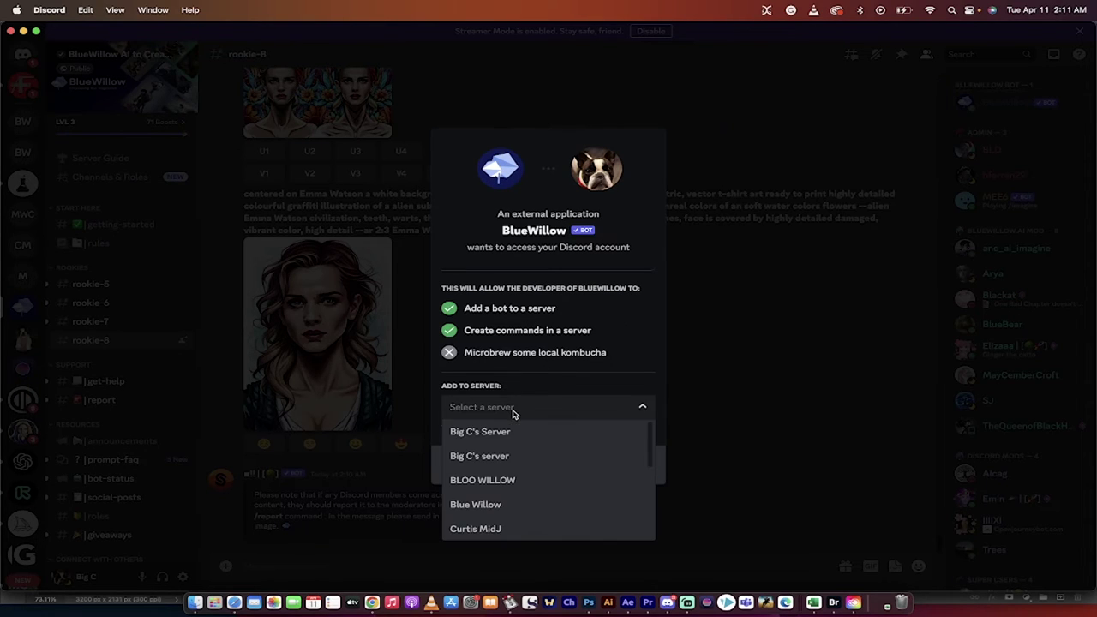
pyautogui.click(504, 479)
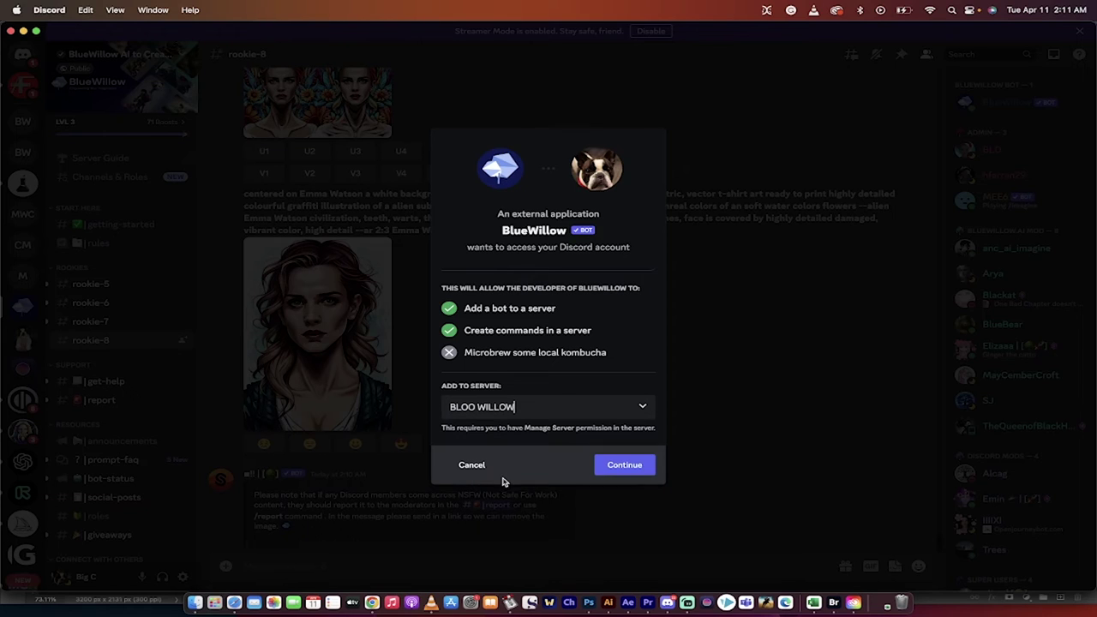
pyautogui.click(617, 468)
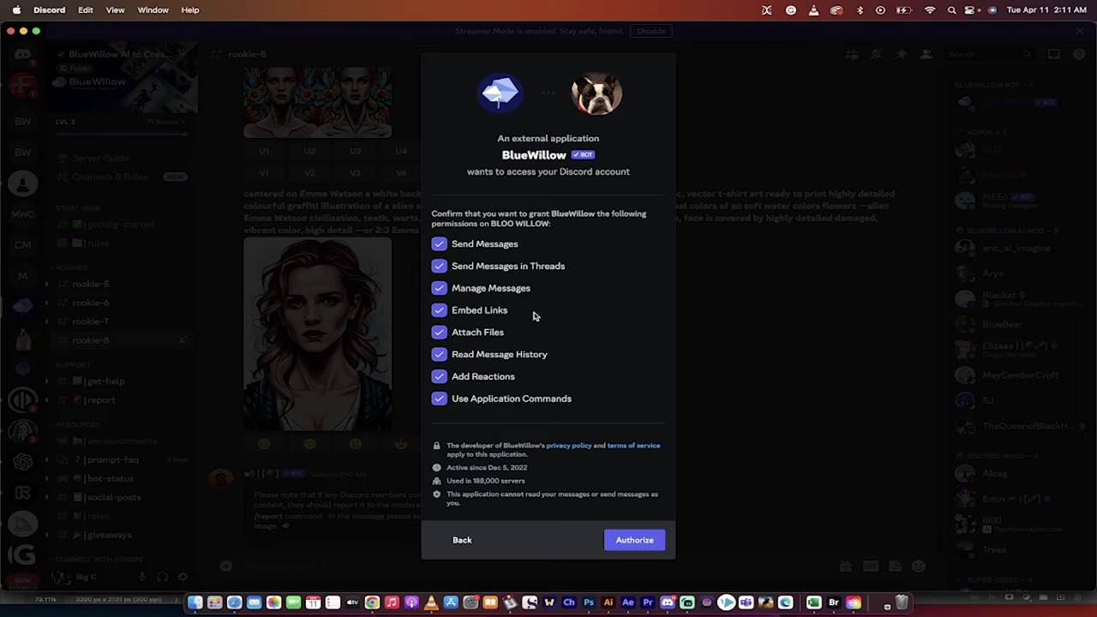
pyautogui.click(634, 541)
pyautogui.click(481, 384)
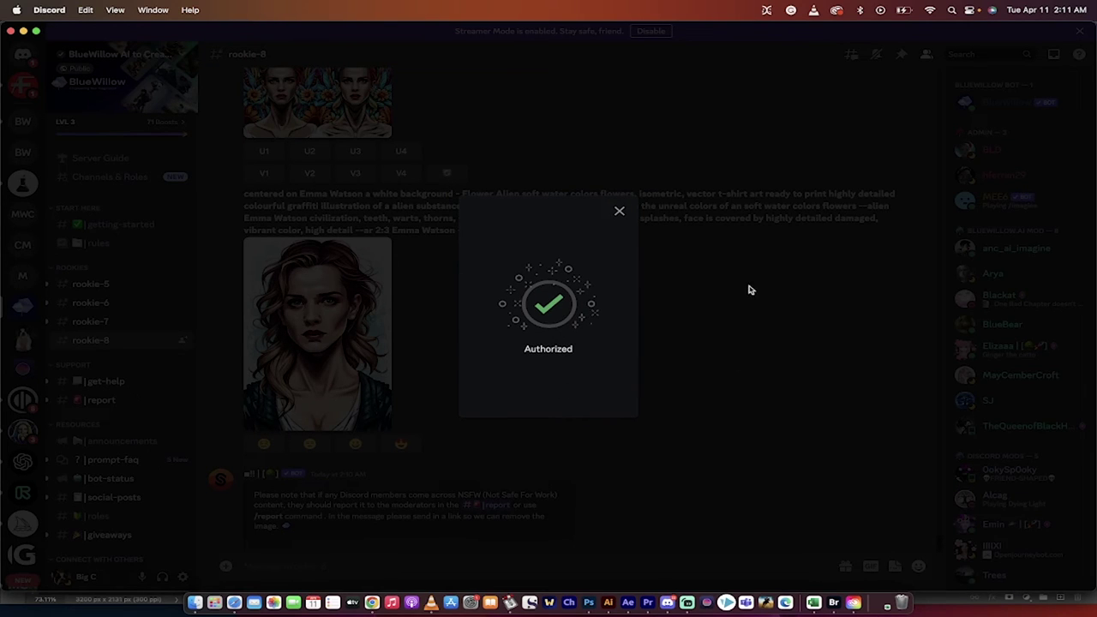
pyautogui.click(620, 212)
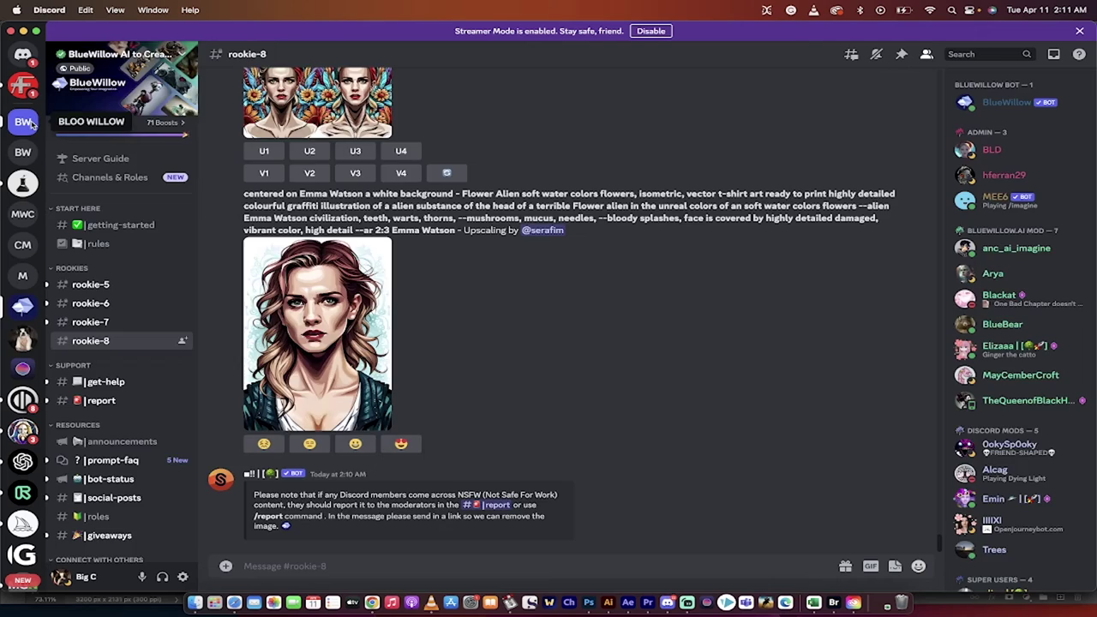
# Step: In BLOO WILLOW's #general, send BlueWillow the /imagine prompt 'french bulldog'
pyautogui.click(24, 122)
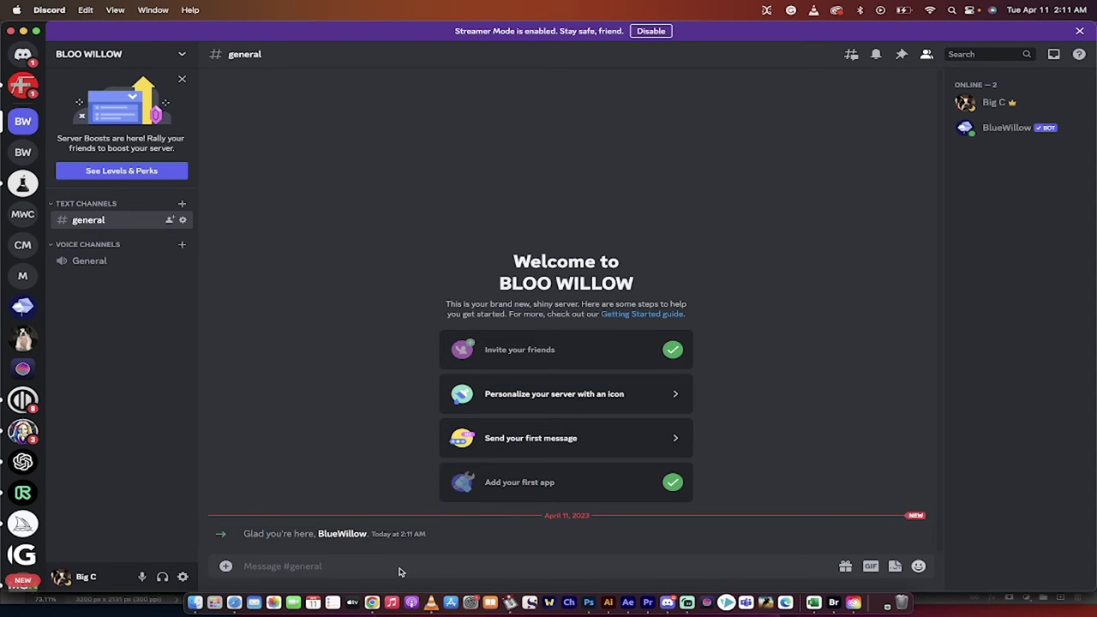
pyautogui.write('/imagine')
pyautogui.press('Return')
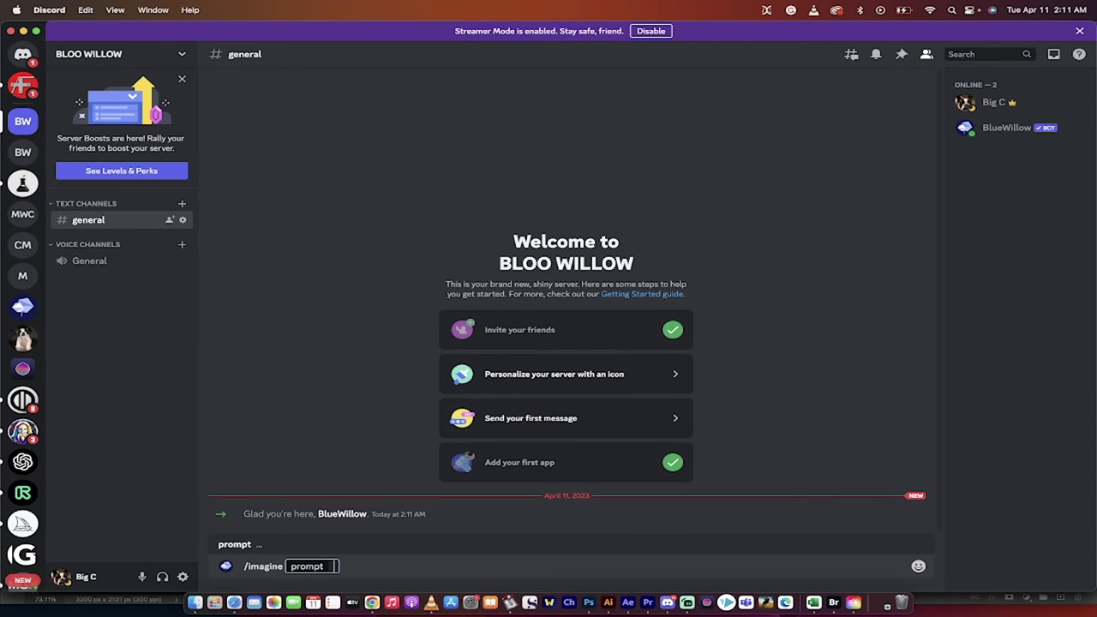
pyautogui.write('french bulld')
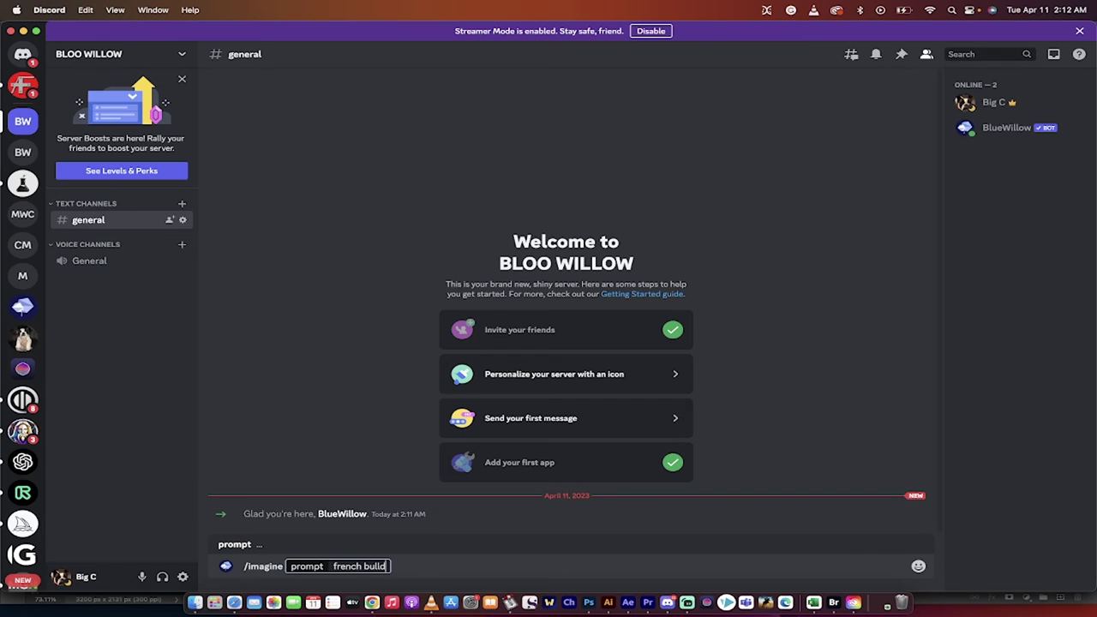
pyautogui.write('og')
pyautogui.press('Return')
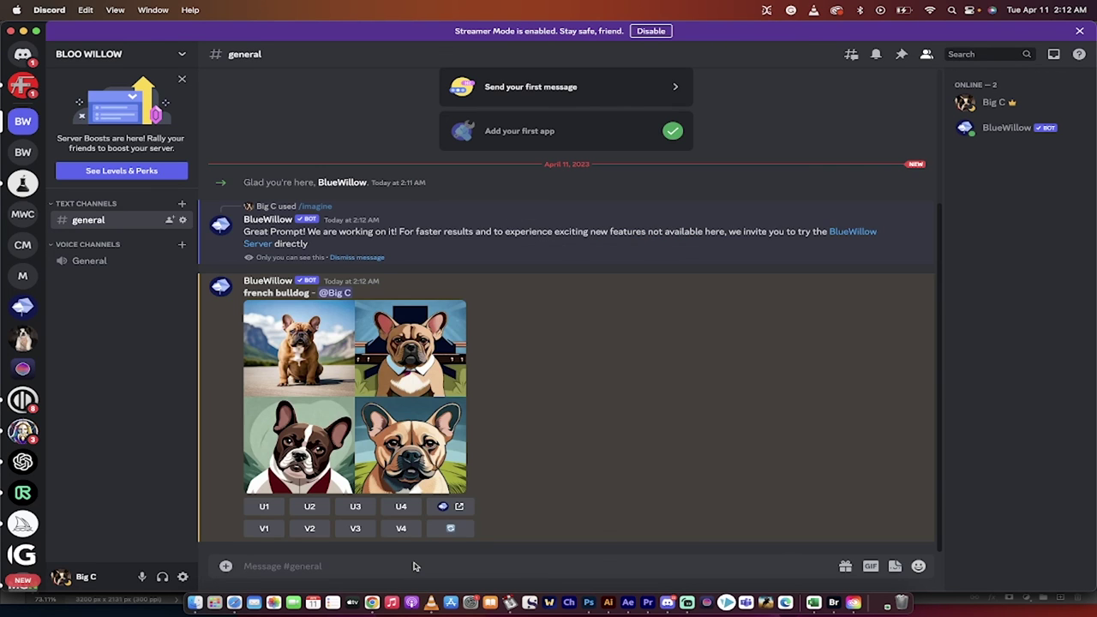
# Step: Enlarge the four-panel french bulldog grid to inspect it, then close the preview
pyautogui.click(409, 418)
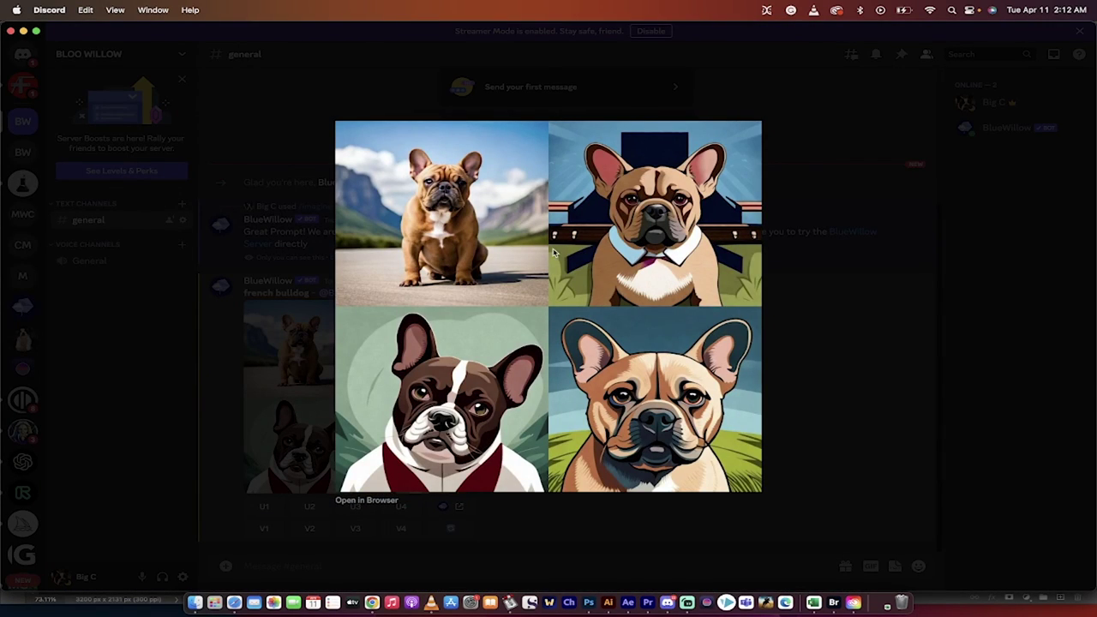
pyautogui.click(803, 380)
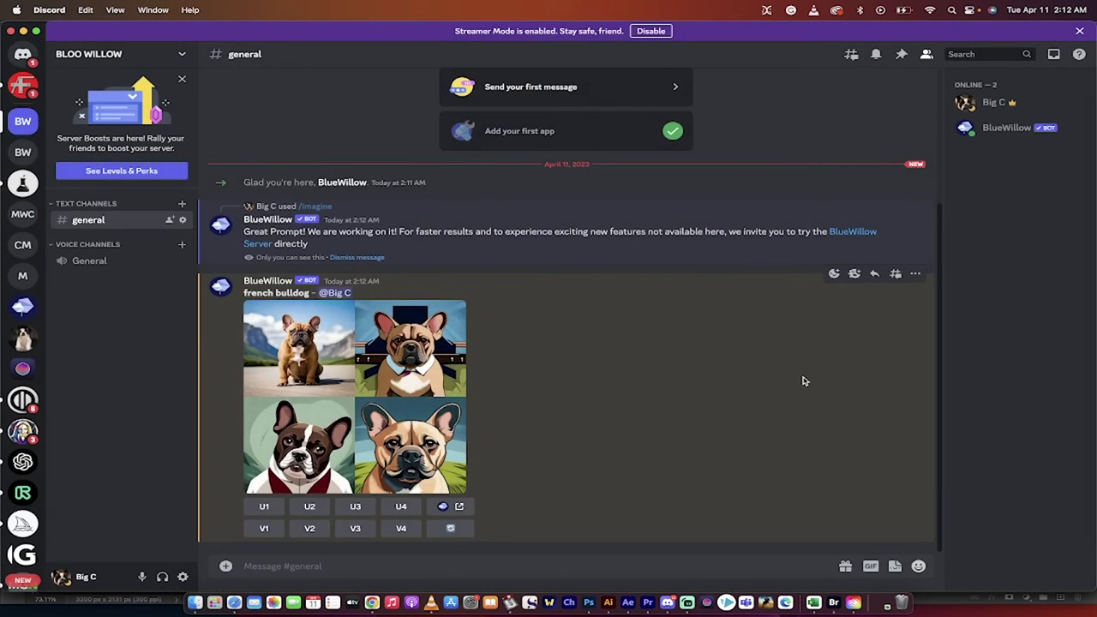